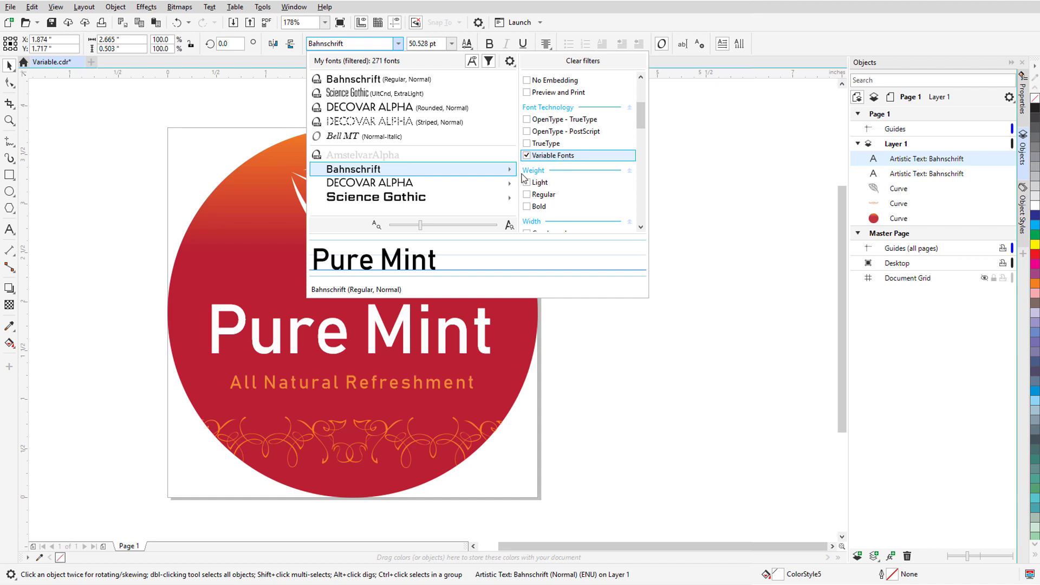
# - Apply Decovar Alpha (Striped, Normal) to the Pure Mint text and set its Weight to 234.97, Bifurcated to 814.21 and Rounded to 595.63
pyautogui.moveTo(495, 189)
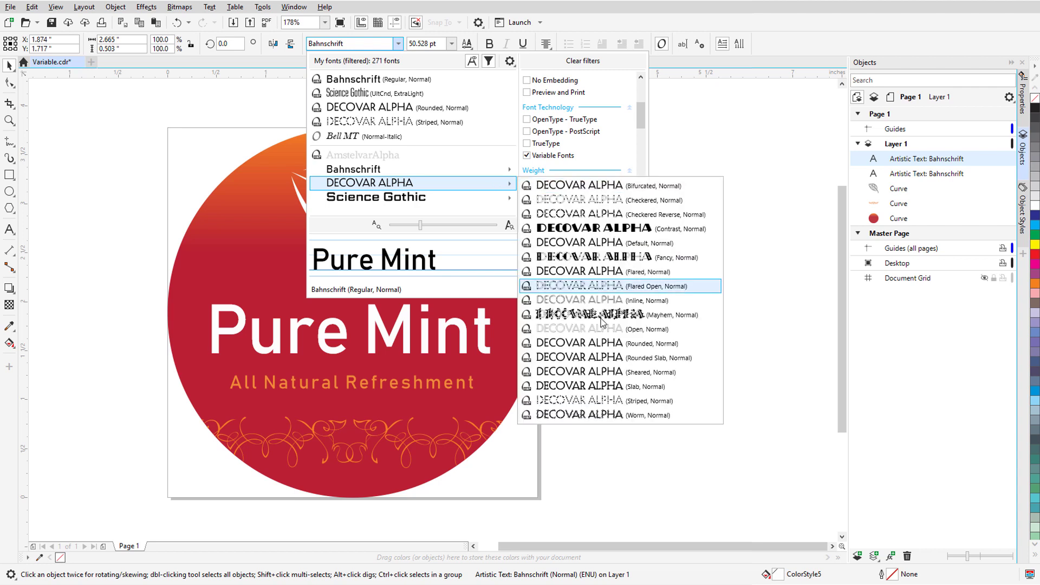
pyautogui.click(675, 405)
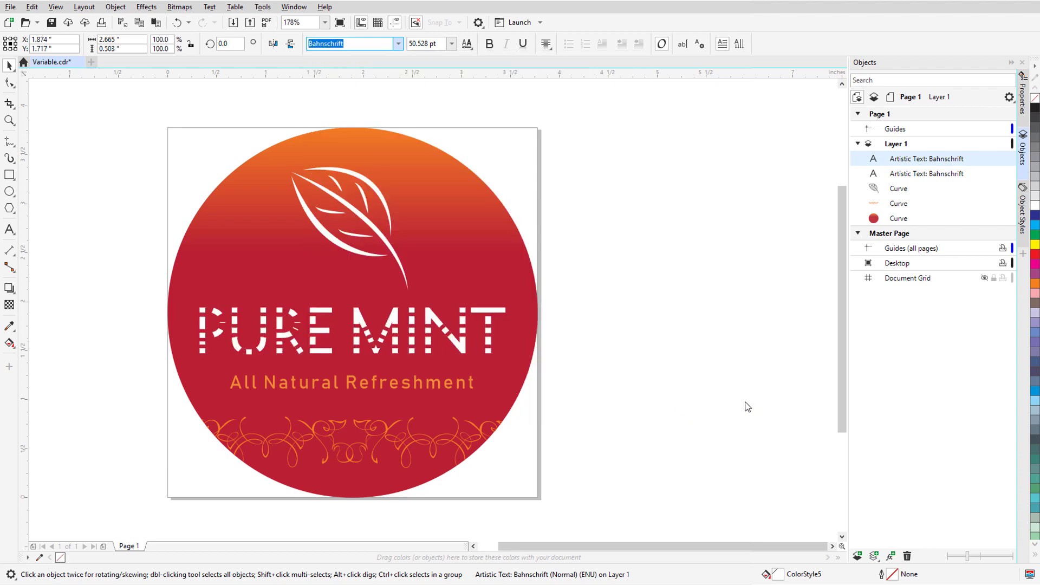
pyautogui.click(467, 45)
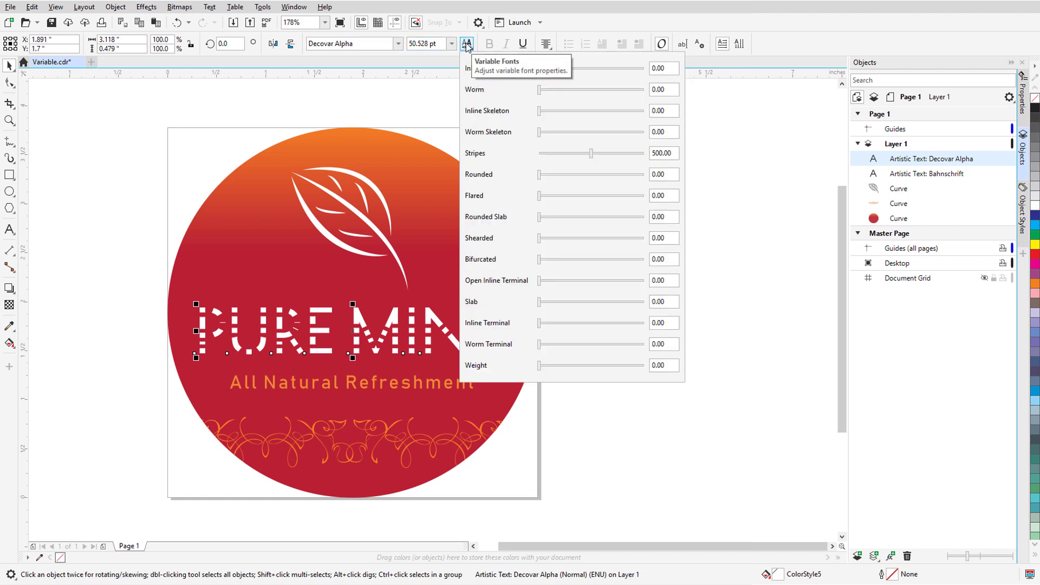
pyautogui.moveTo(574, 366); pyautogui.dragTo(566, 366)
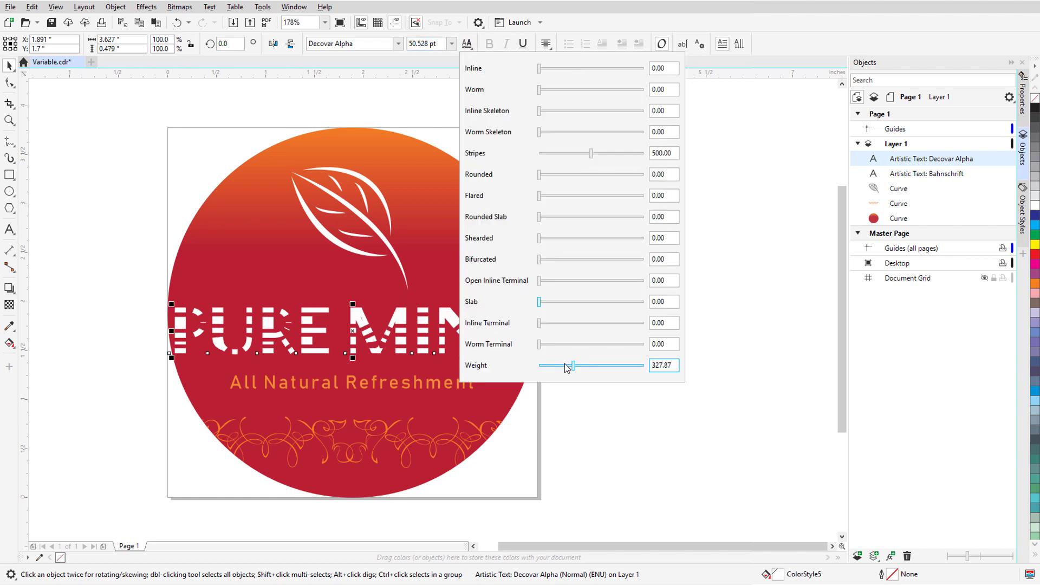
pyautogui.click(569, 260)
pyautogui.moveTo(571, 261); pyautogui.dragTo(626, 262)
pyautogui.moveTo(587, 179); pyautogui.dragTo(602, 179)
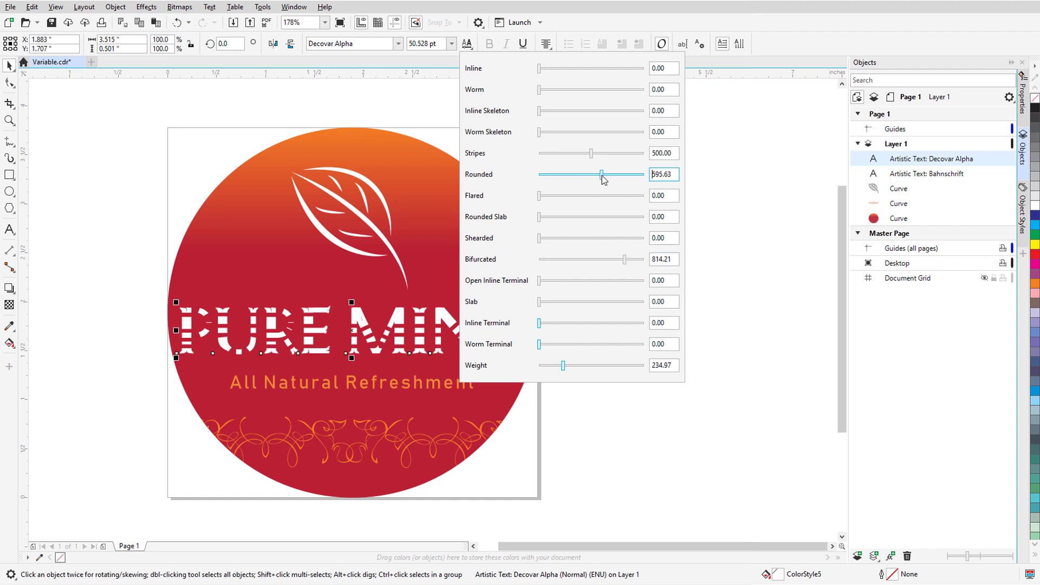
# - Apply Science Gothic (Hairline UltCnd, Thin) to the All Natural Refreshment tagline
pyautogui.click(462, 387)
pyautogui.click(399, 44)
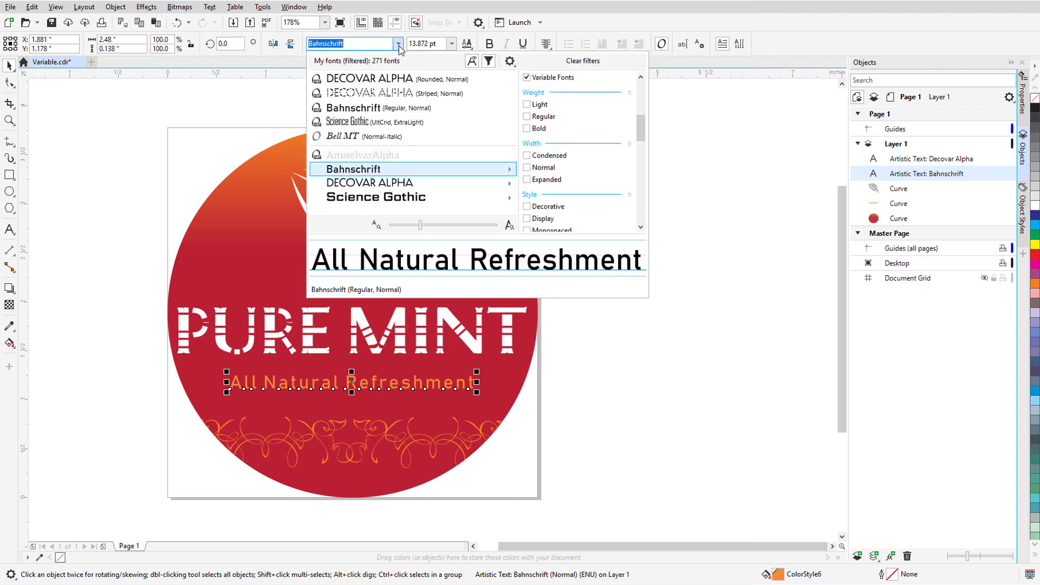
pyautogui.moveTo(445, 199)
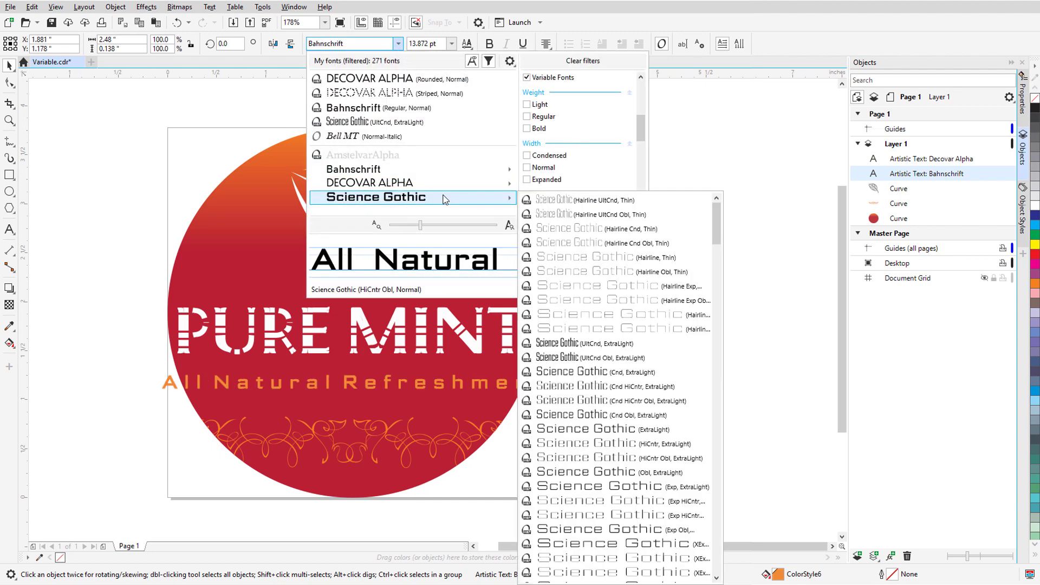
pyautogui.click(565, 200)
# - Set the tagline's variable font properties to Y Opaque 81.83, Width 82.54 and Weight 438.62, and slant the letters moderately
pyautogui.click(467, 44)
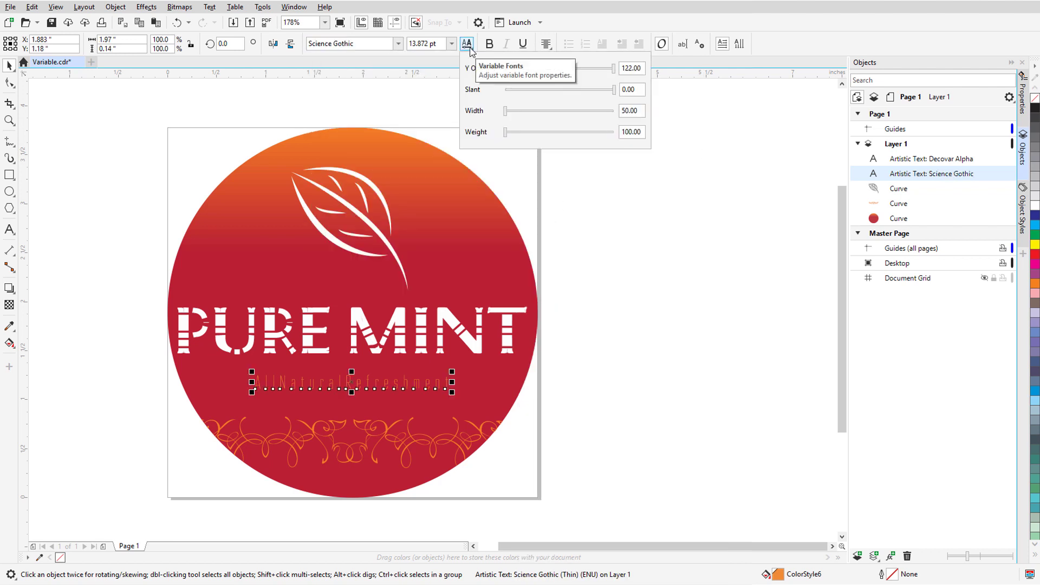
pyautogui.moveTo(613, 68); pyautogui.dragTo(571, 68)
pyautogui.moveTo(505, 111); pyautogui.dragTo(528, 110)
pyautogui.moveTo(505, 132); pyautogui.dragTo(551, 132)
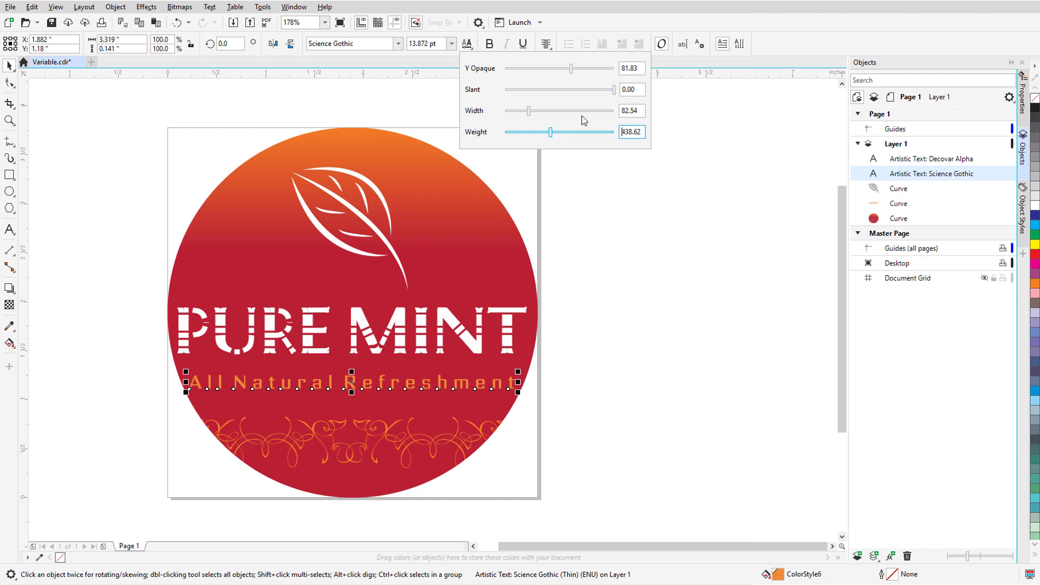
pyautogui.moveTo(613, 89); pyautogui.dragTo(582, 91)
pyautogui.click(593, 173)
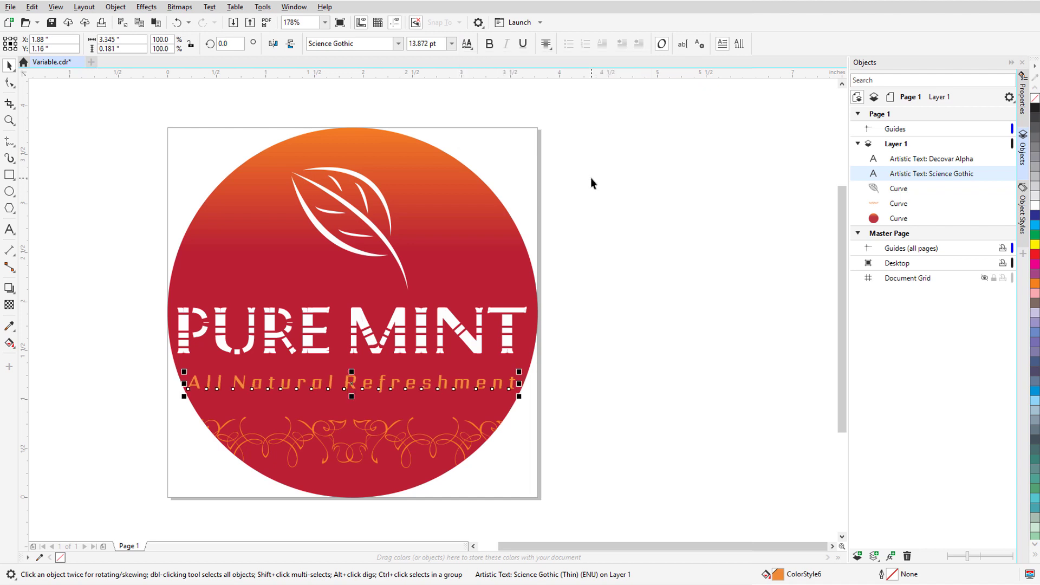
pyautogui.click(590, 178)
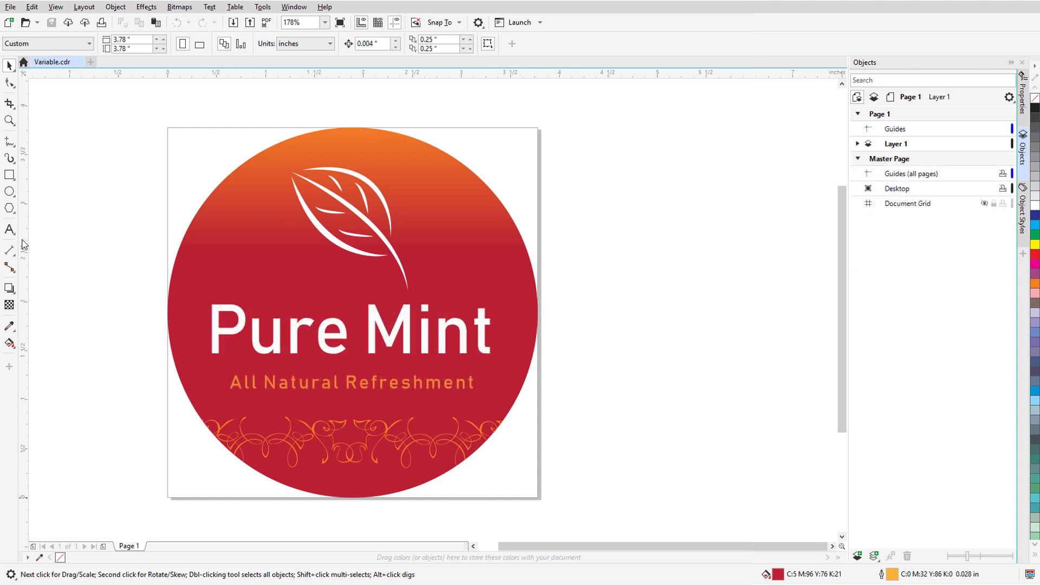
# - Examine the styles available for the CenturyExpd BT family in the Text tool's font list
pyautogui.click(9, 229)
pyautogui.click(400, 45)
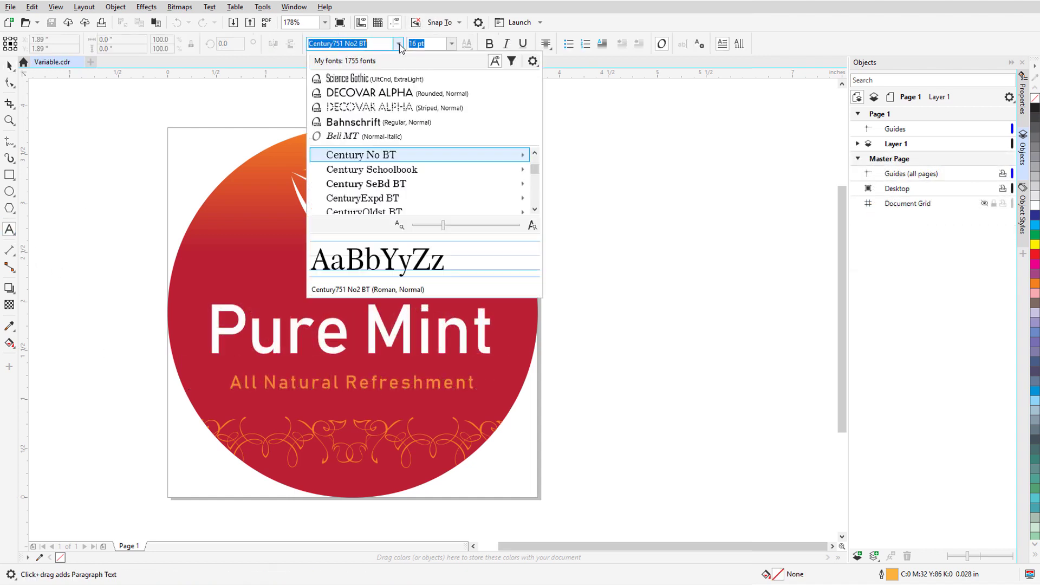
pyautogui.moveTo(481, 156)
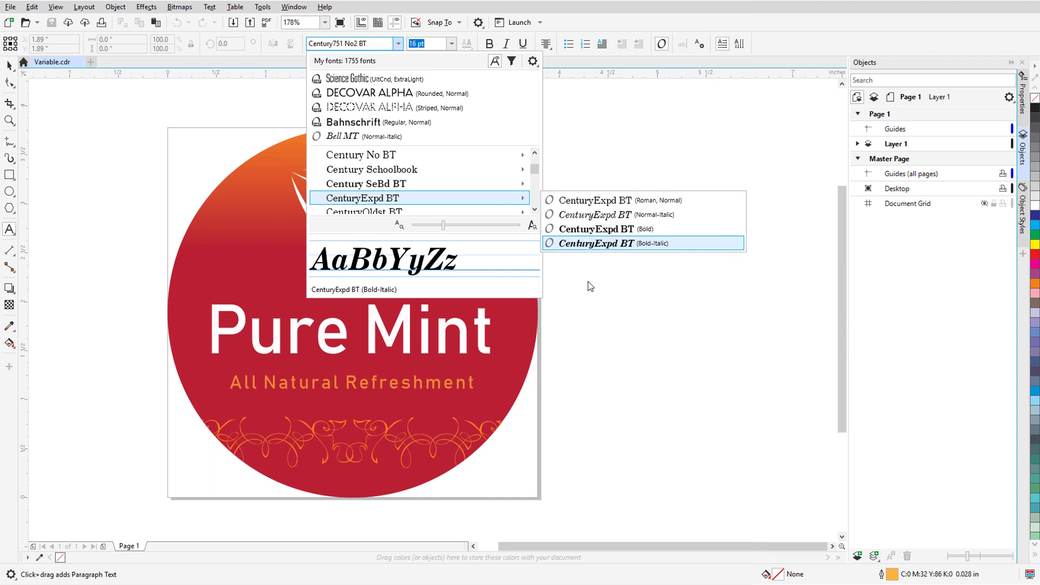
pyautogui.press('Escape')
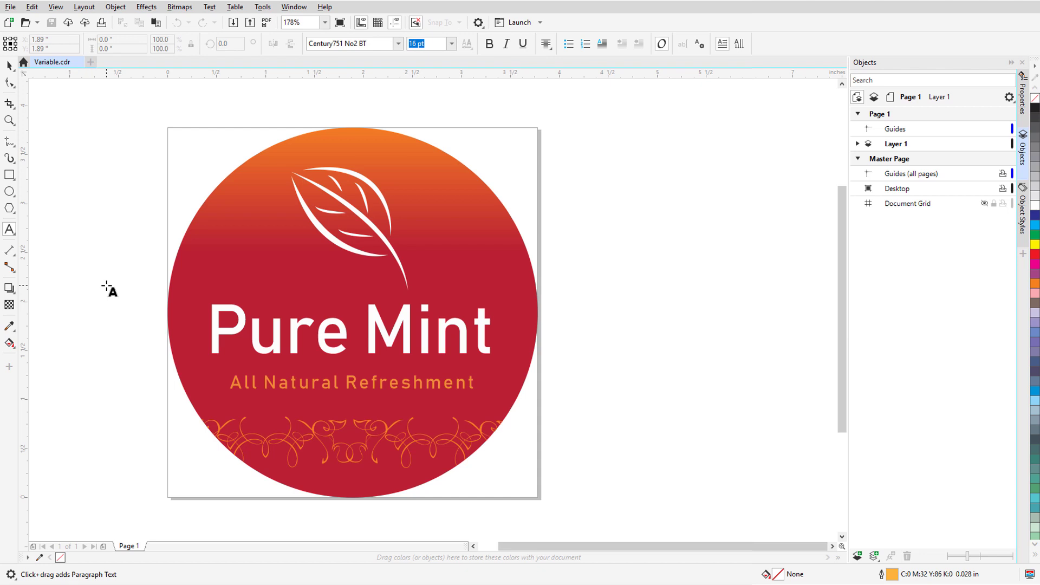
pyautogui.click(107, 287)
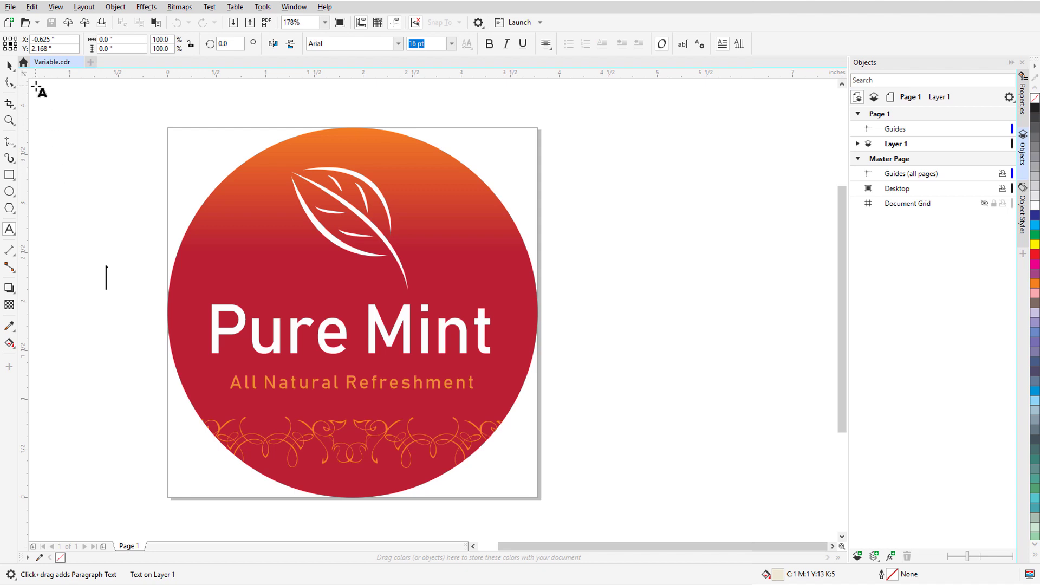
pyautogui.click(9, 65)
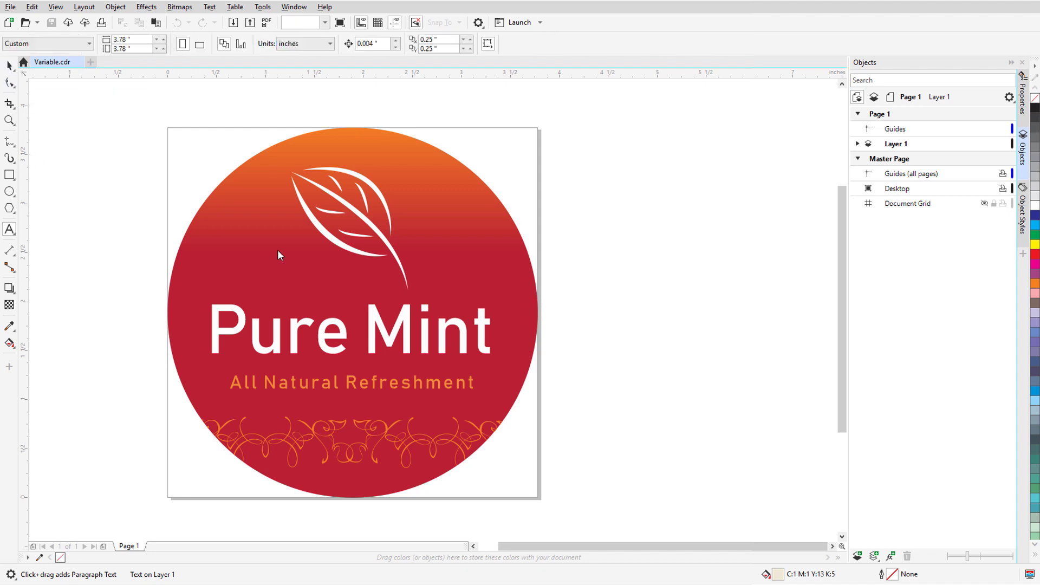
# - Apply Bahnschrift to the Pure Mint text, narrowing its variable font width slightly and increasing its weight
pyautogui.click(406, 333)
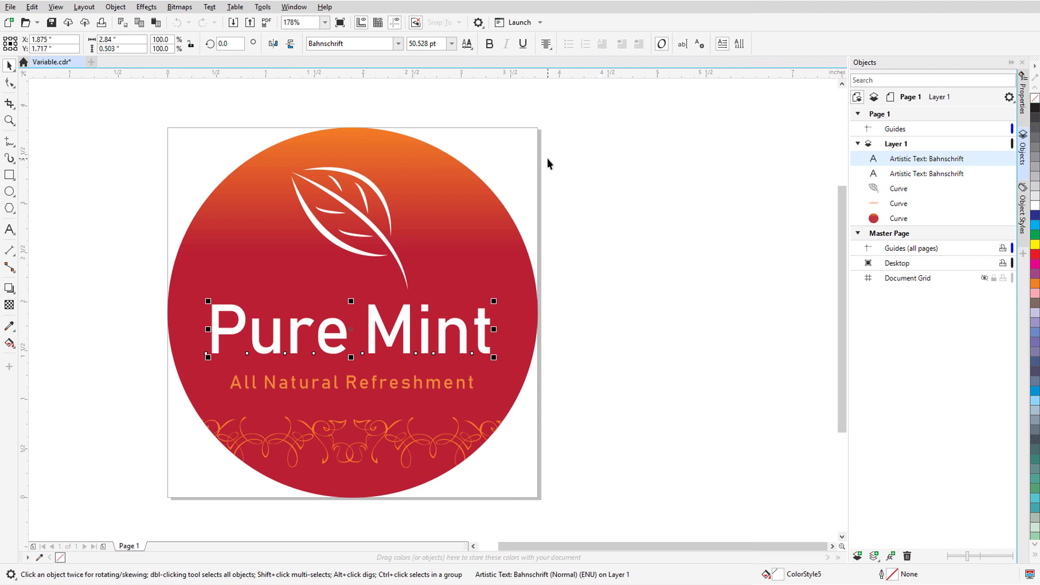
pyautogui.click(347, 43)
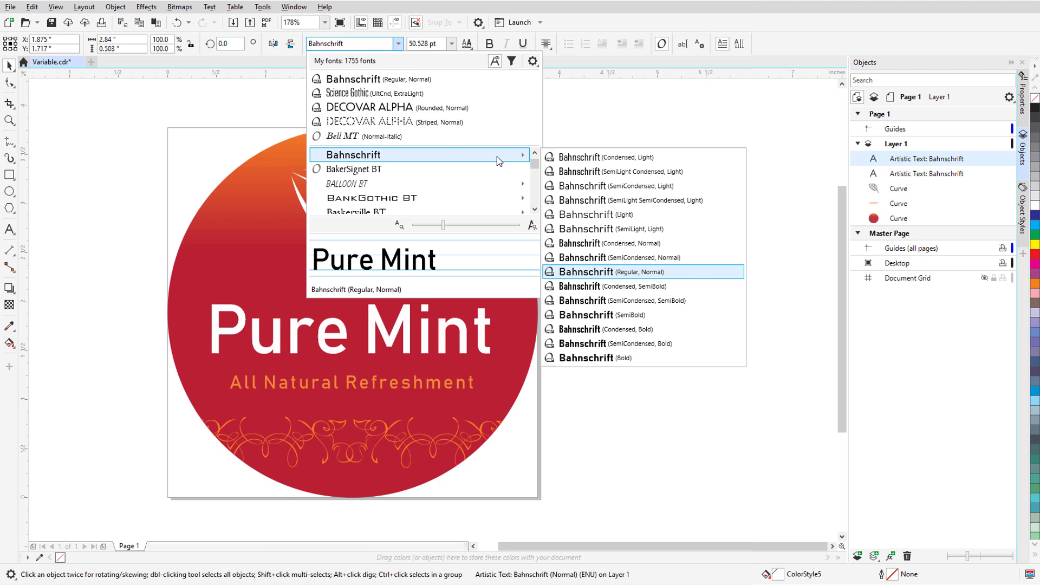
pyautogui.click(512, 157)
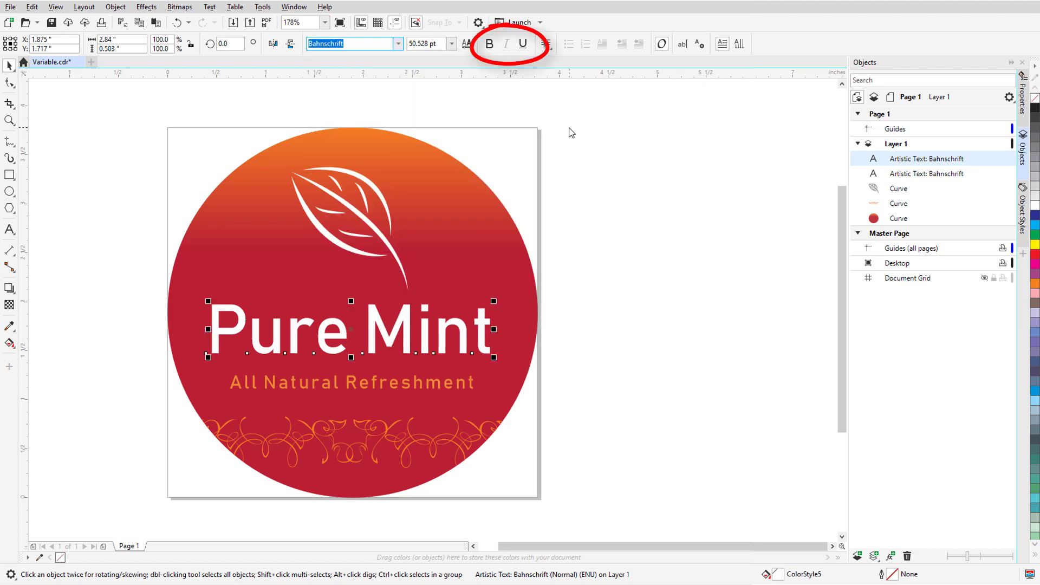
pyautogui.click(469, 47)
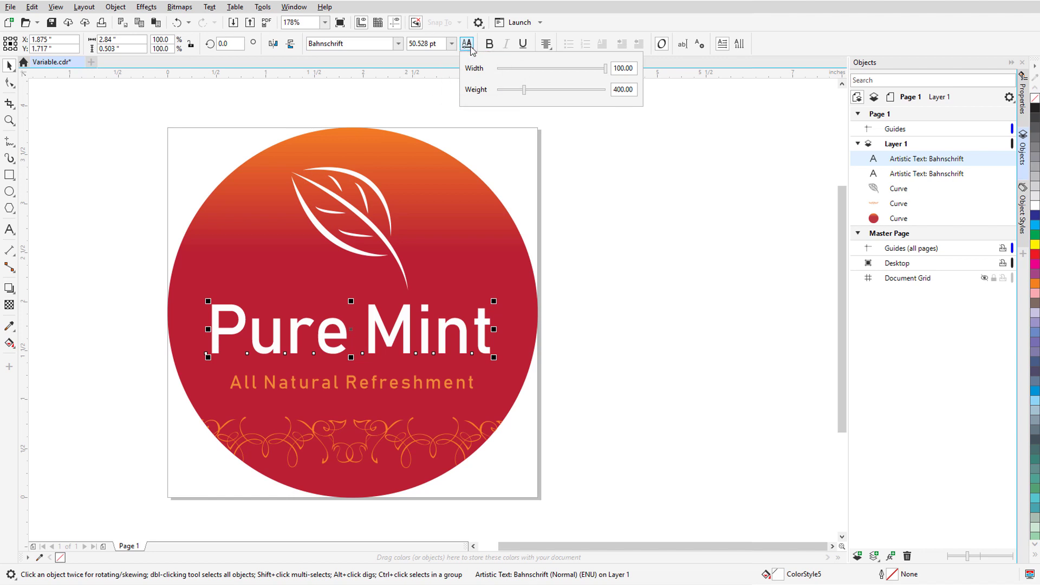
pyautogui.moveTo(606, 68); pyautogui.dragTo(580, 73)
pyautogui.moveTo(523, 91); pyautogui.dragTo(574, 95)
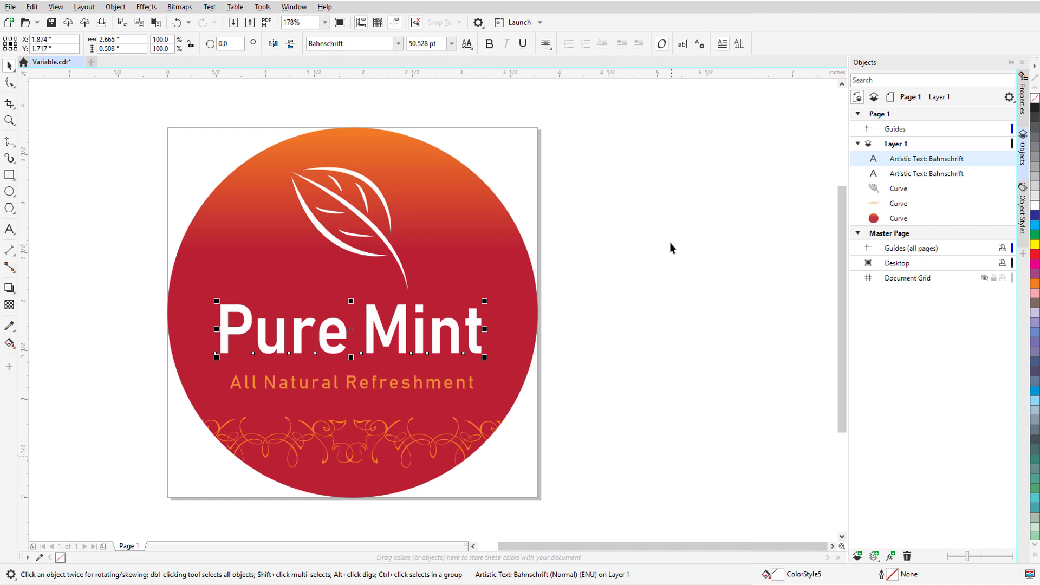
# - Filter the font list to variable fonts and apply Decovar Alpha (Striped, Normal) to the Pure Mint text
pyautogui.click(398, 48)
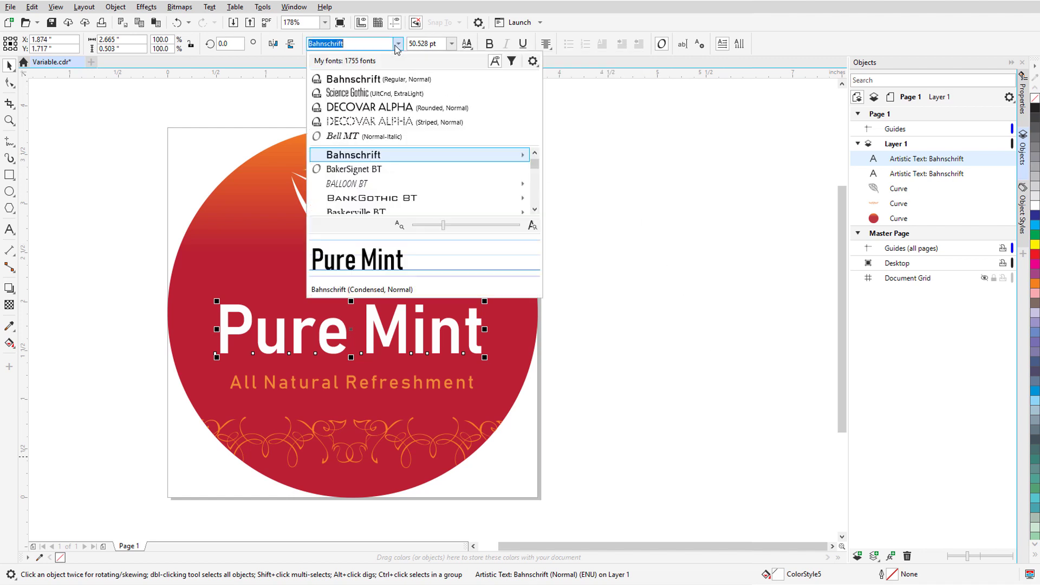
pyautogui.click(511, 61)
pyautogui.scroll(-3, 542, 133)
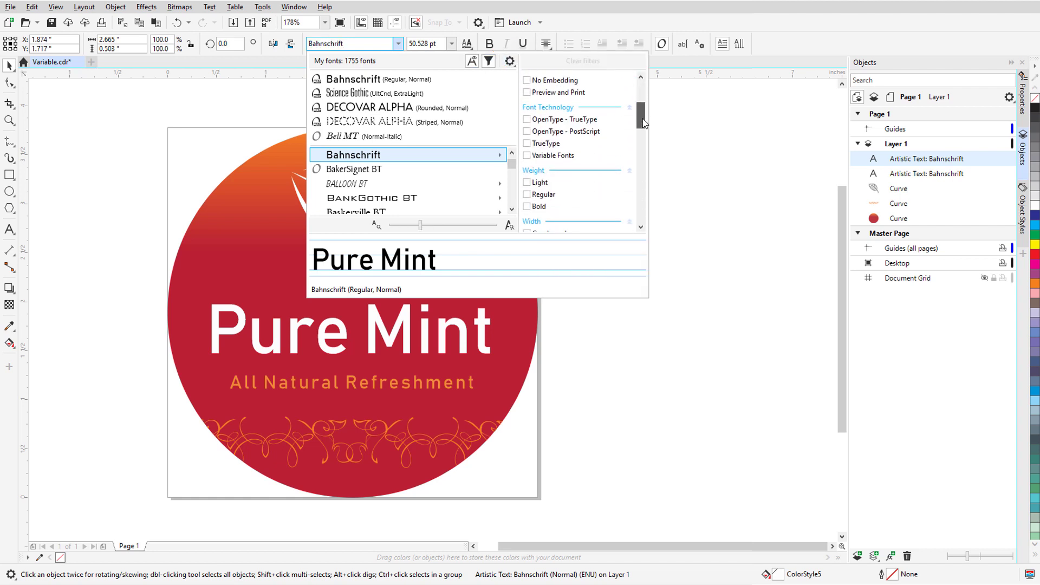
pyautogui.click(535, 159)
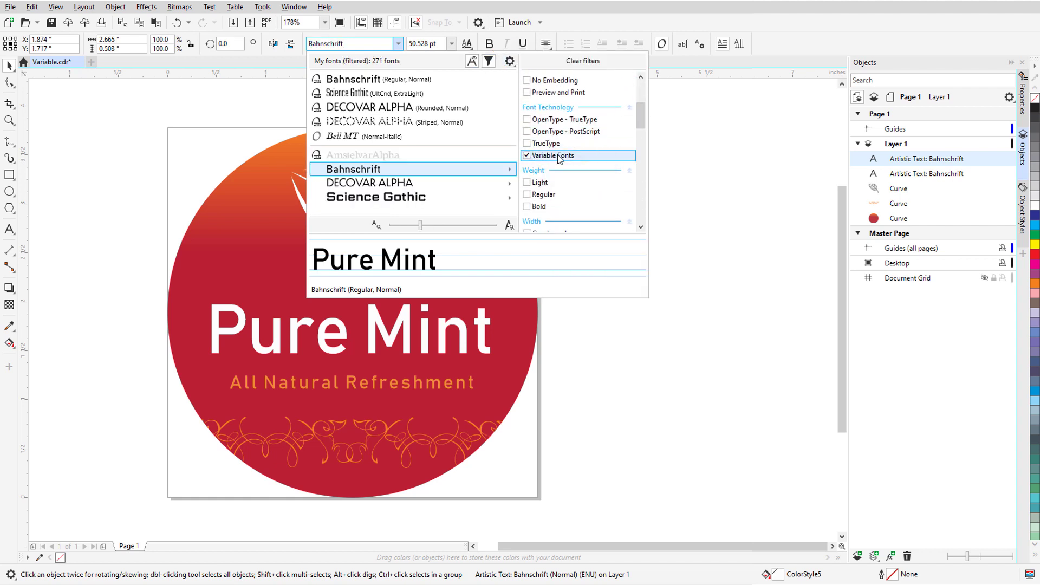
pyautogui.moveTo(494, 188)
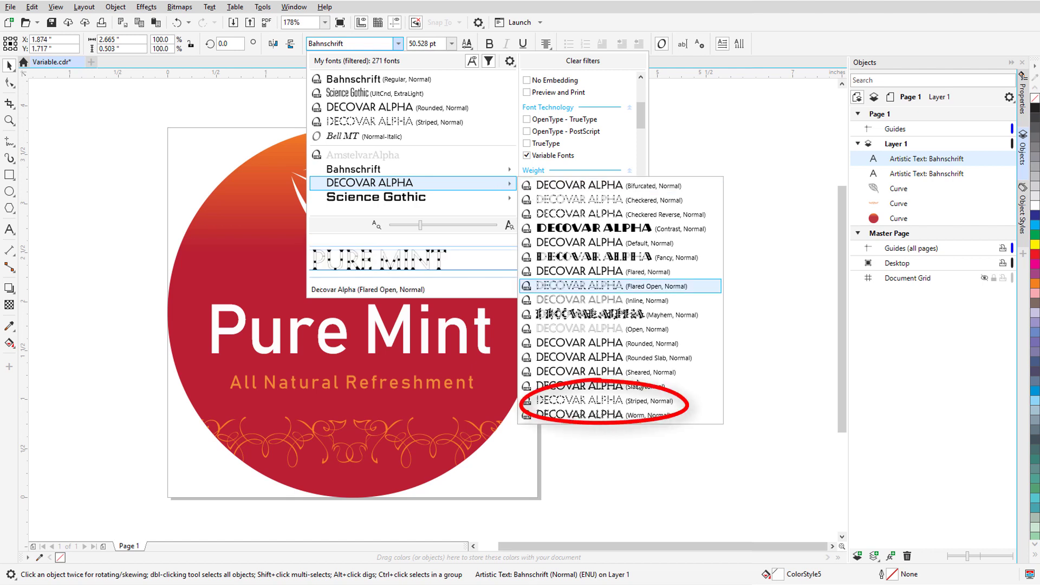
pyautogui.click(678, 403)
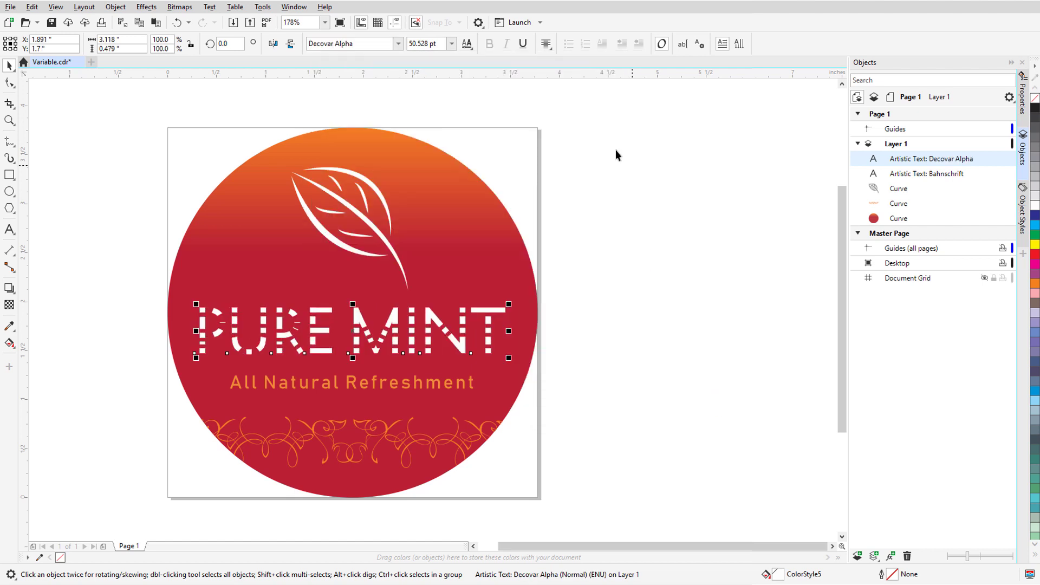
# - Set the Pure Mint text's variable font properties to Weight 234.97, Bifurcated 814.21, Rounded 595.63 and Stripes 234.97
pyautogui.click(467, 43)
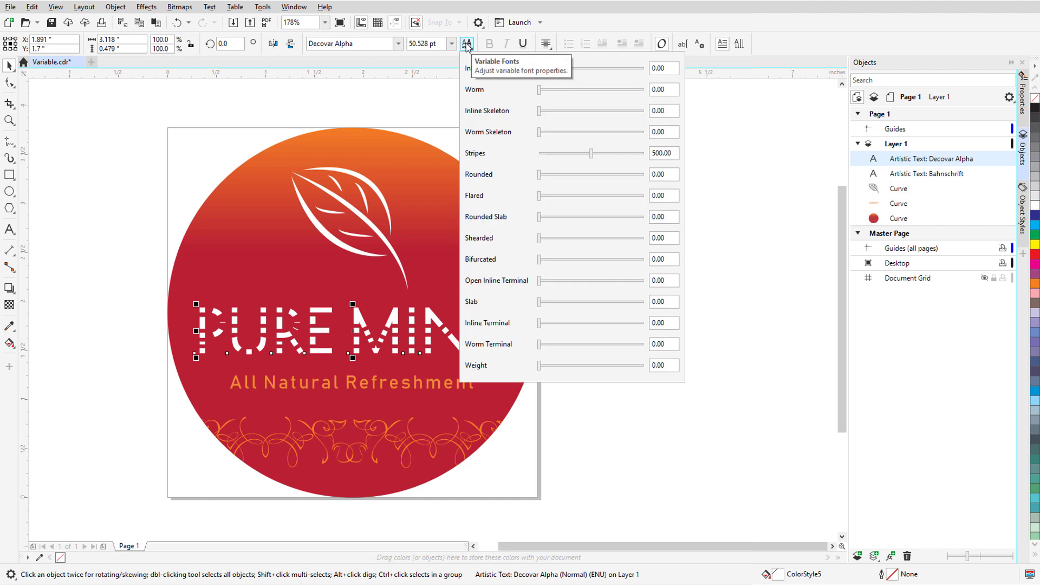
pyautogui.moveTo(539, 365); pyautogui.dragTo(565, 369)
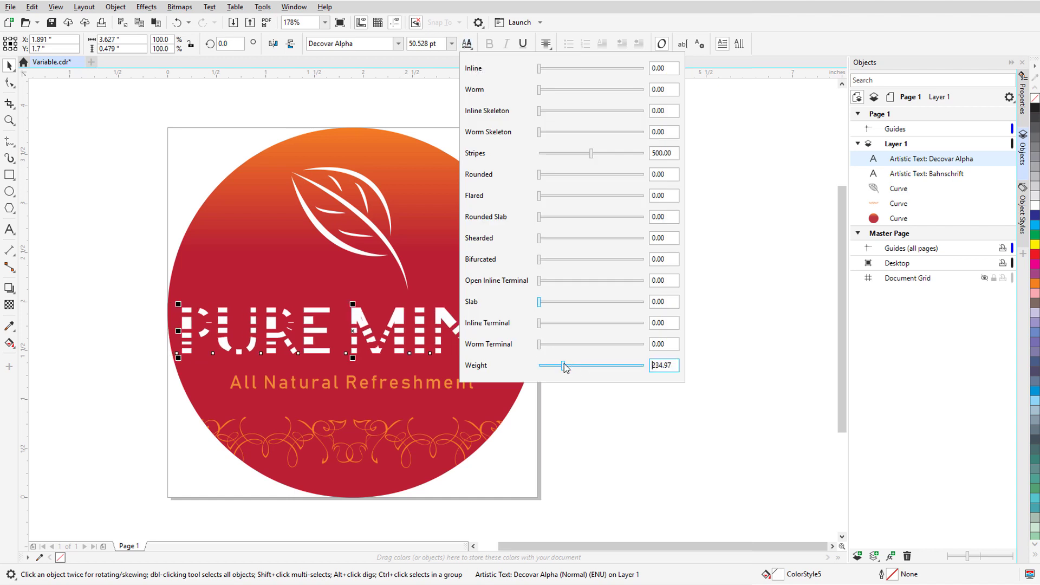
pyautogui.moveTo(541, 260); pyautogui.dragTo(626, 263)
pyautogui.moveTo(589, 176); pyautogui.dragTo(604, 179)
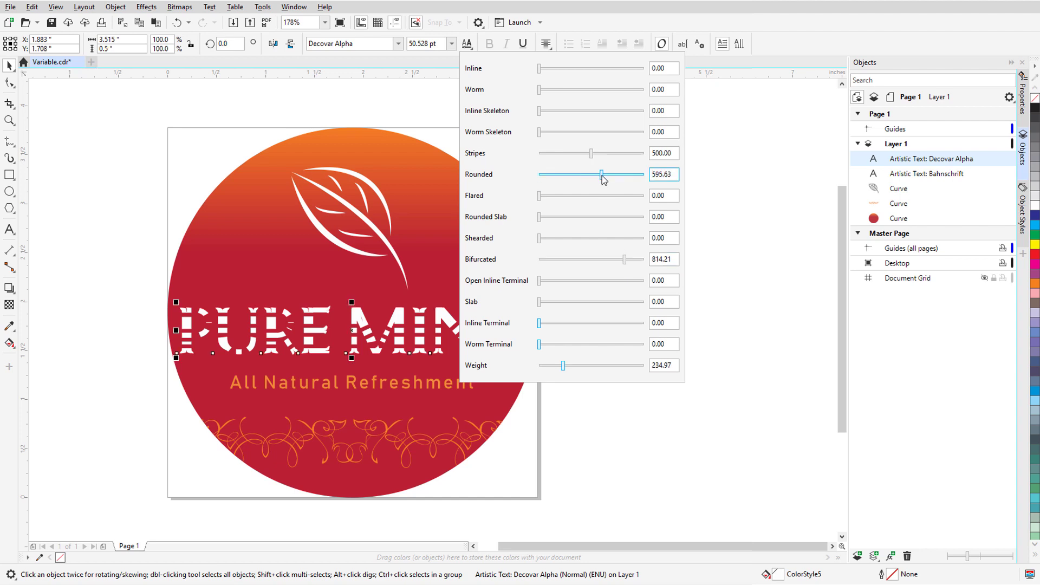
pyautogui.click(564, 153)
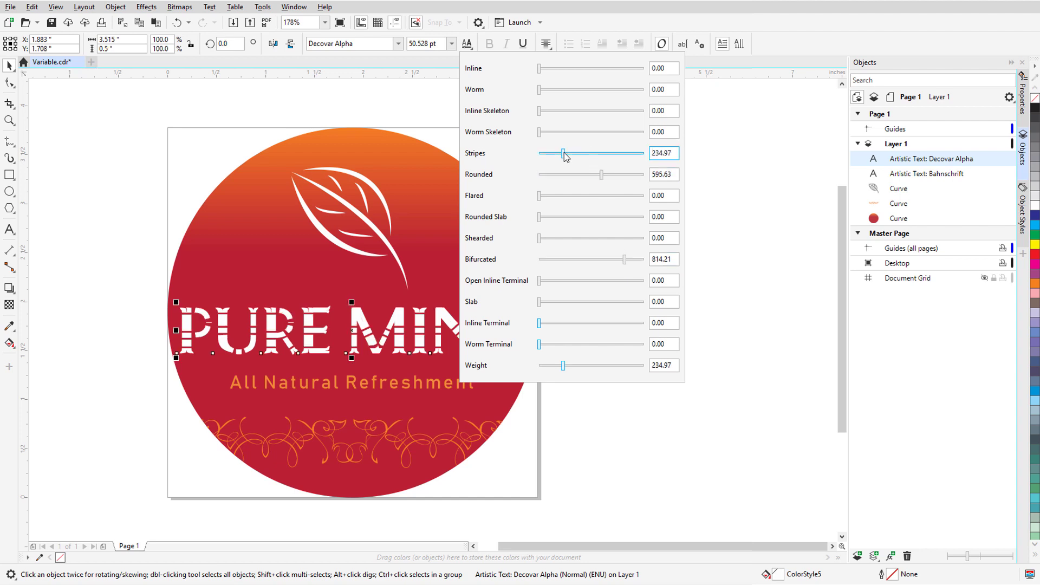
pyautogui.click(709, 200)
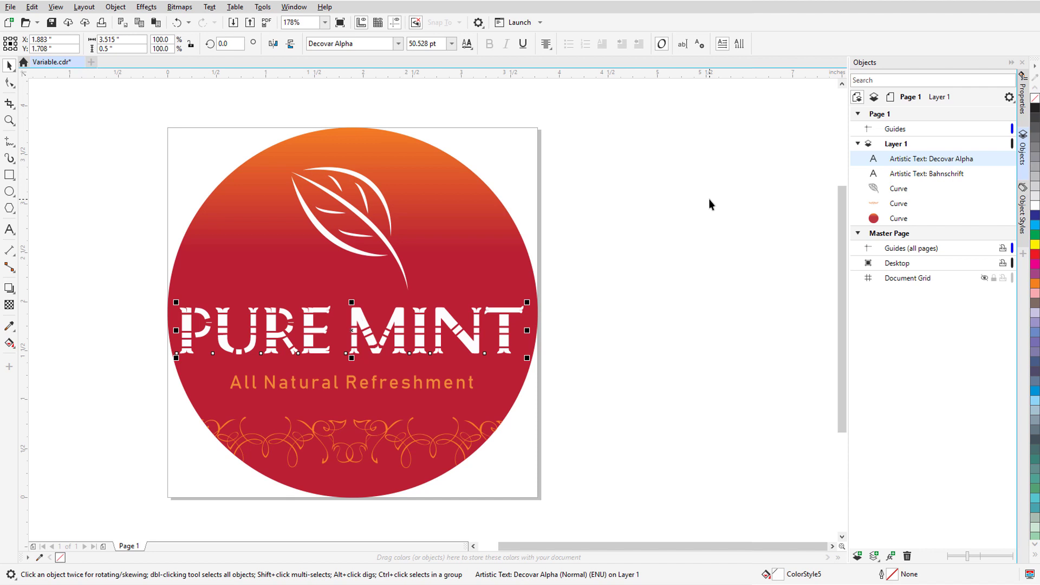
# - Switch the Pure Mint text to Decovar Alpha (Rounded, Normal) and set Stripes to 262.30, Rounded to 530.05 and Bifurcated to 431.69
pyautogui.click(398, 46)
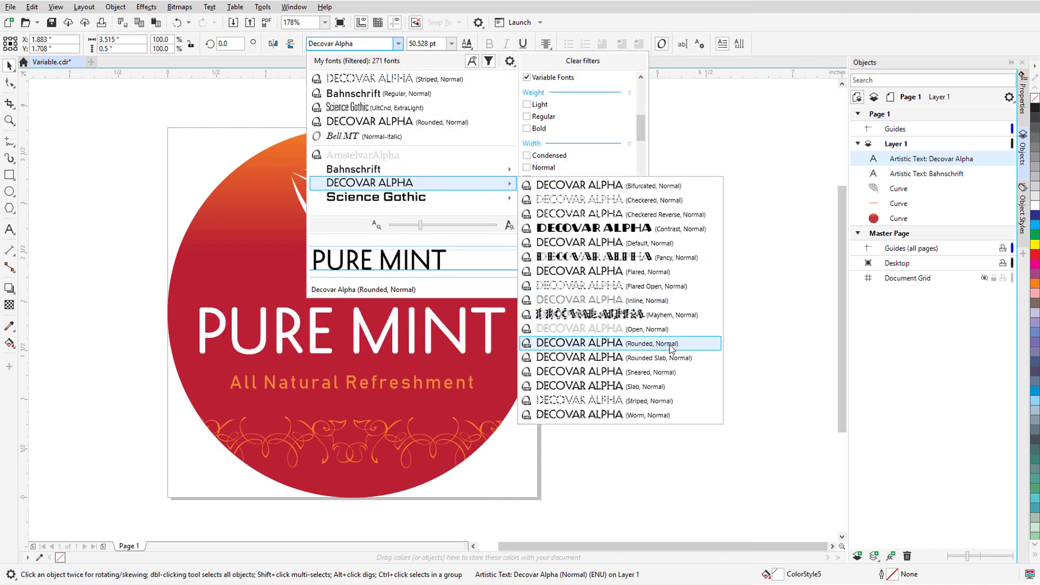
pyautogui.click(672, 350)
pyautogui.click(466, 43)
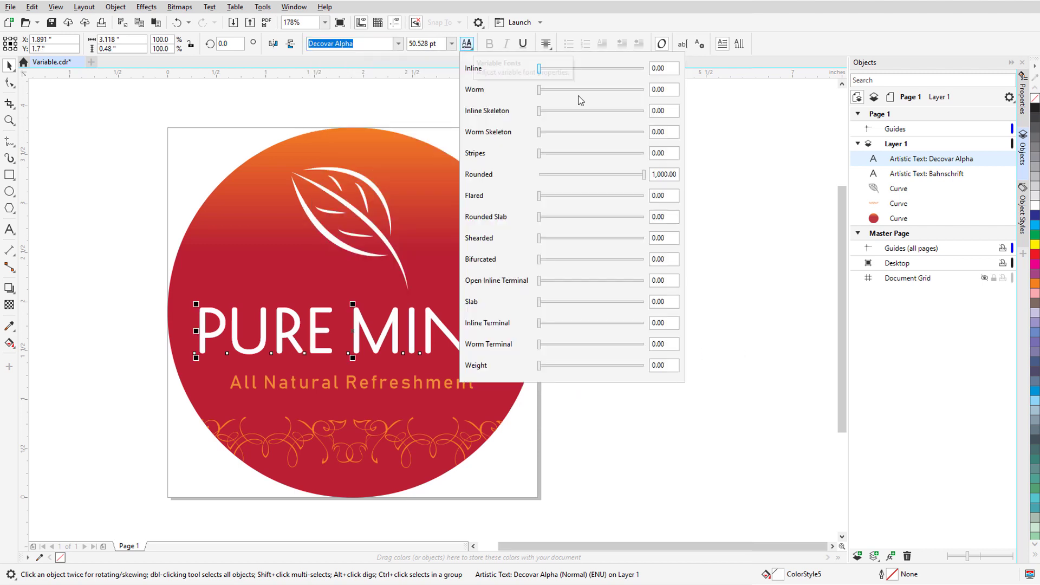
pyautogui.click(566, 153)
pyautogui.click(595, 174)
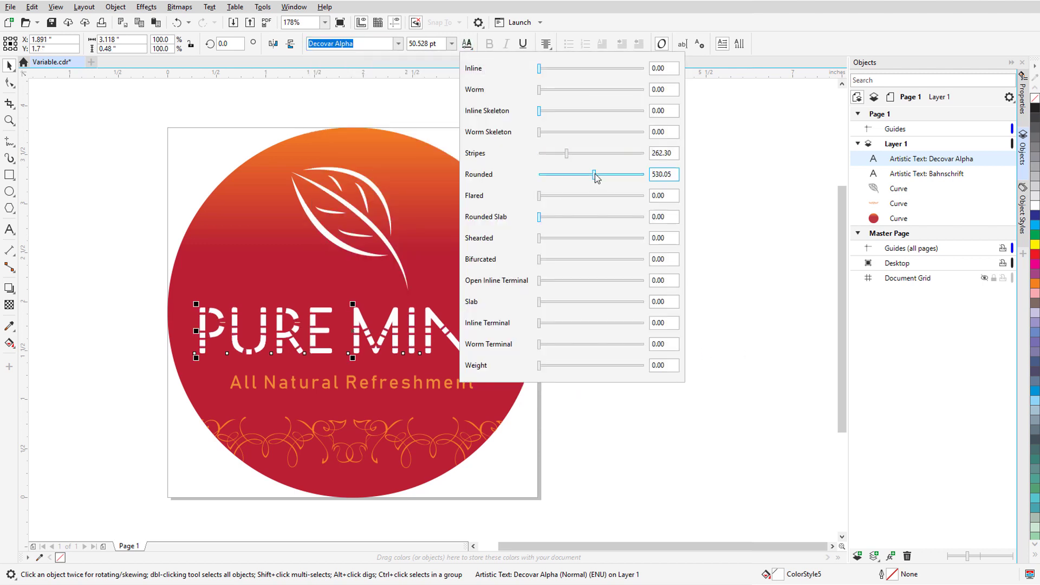
pyautogui.click(584, 259)
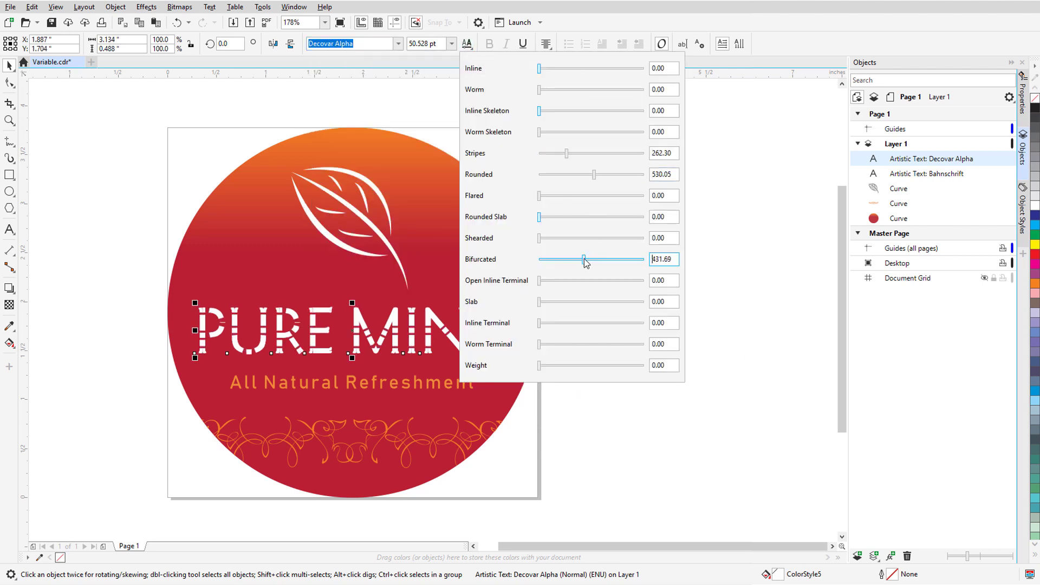
# - Increase the variable font Weight of the Pure Mint text to thicken its letters
pyautogui.click(572, 365)
pyautogui.click(581, 401)
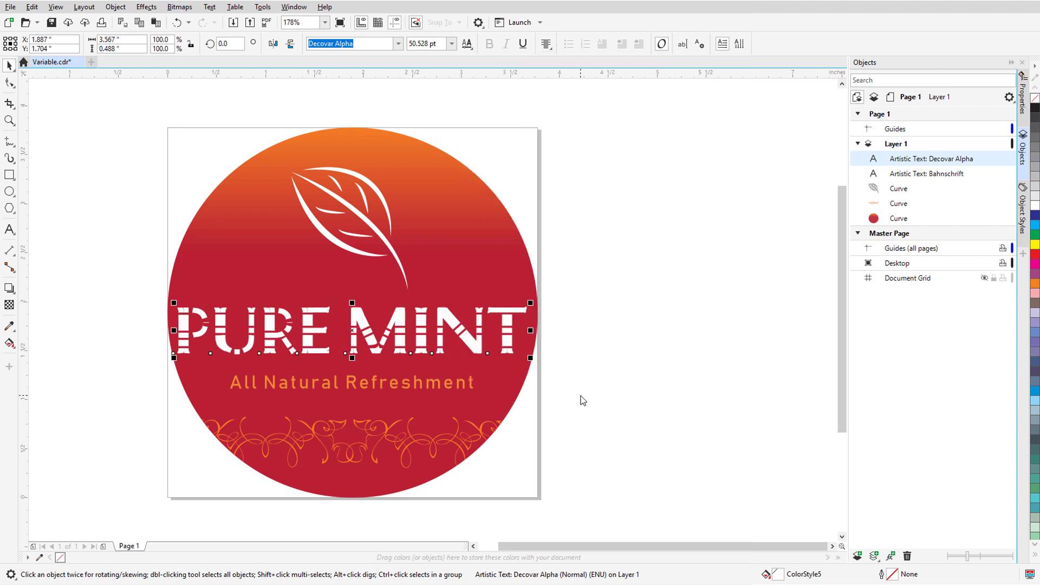
# - Apply the variable font Science Gothic (Hairline UltCnd, Thin) to the All Natural Refreshment tagline
pyautogui.click(463, 386)
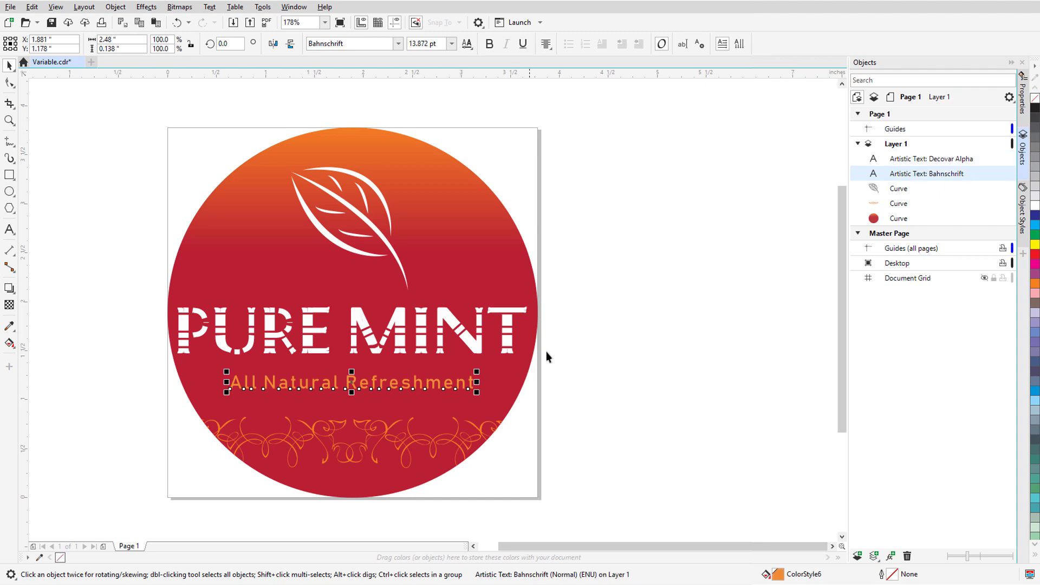
pyautogui.click(399, 45)
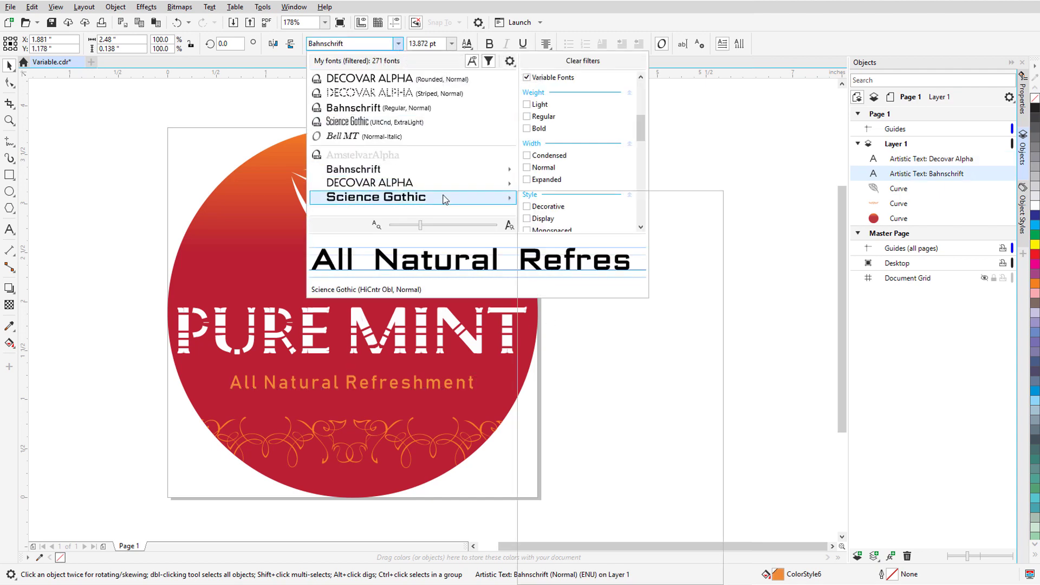
pyautogui.moveTo(443, 198)
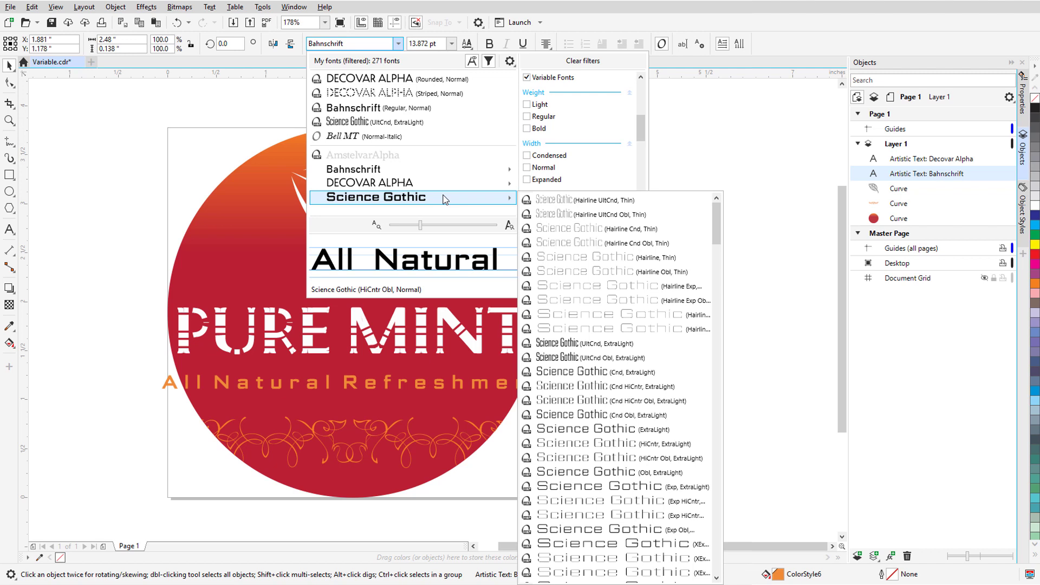
pyautogui.click(566, 201)
# - Set the tagline's variable font properties to Y Opaque 81.83, Width 82.54, Weight 438.62 and Slant -5.53, and deselect it
pyautogui.click(468, 45)
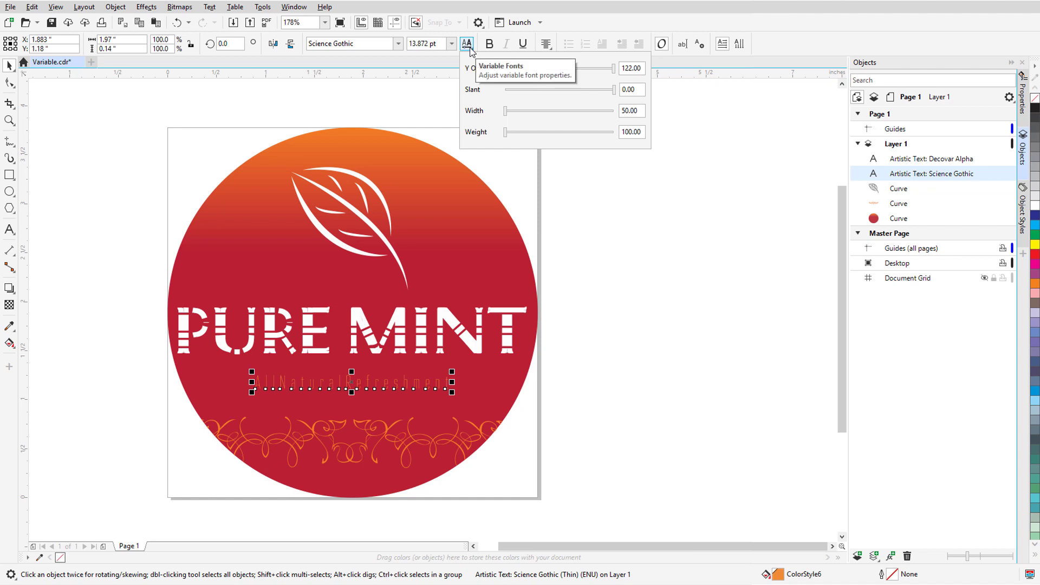
pyautogui.click(571, 68)
pyautogui.click(505, 111)
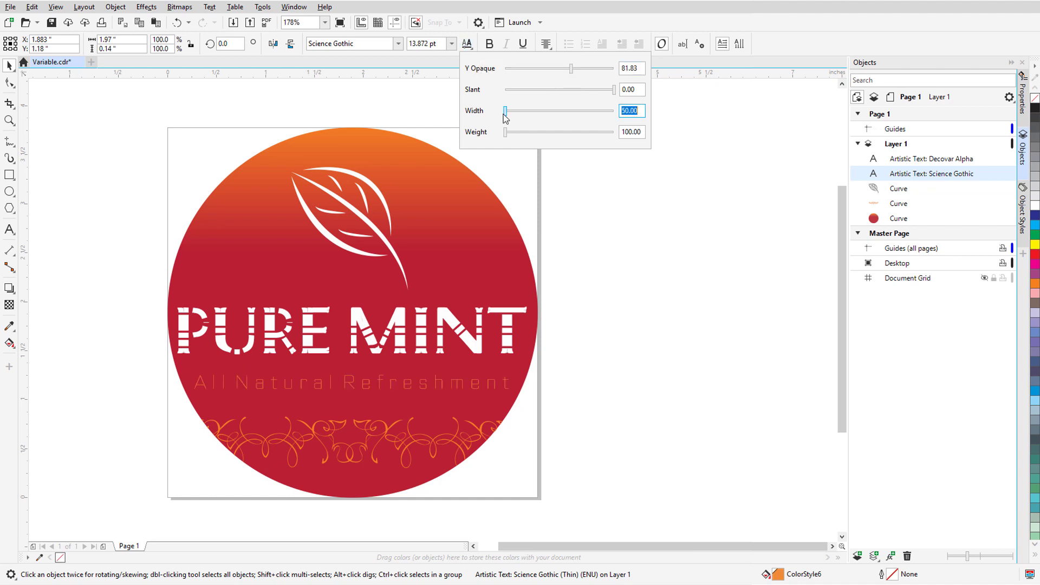
pyautogui.moveTo(505, 111); pyautogui.dragTo(551, 131)
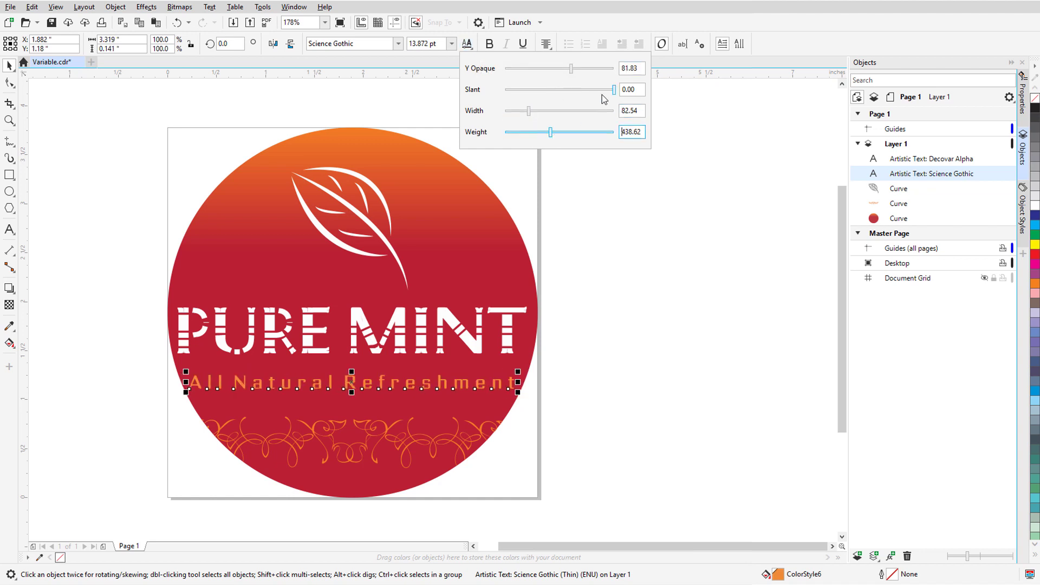
pyautogui.moveTo(614, 90); pyautogui.dragTo(555, 91)
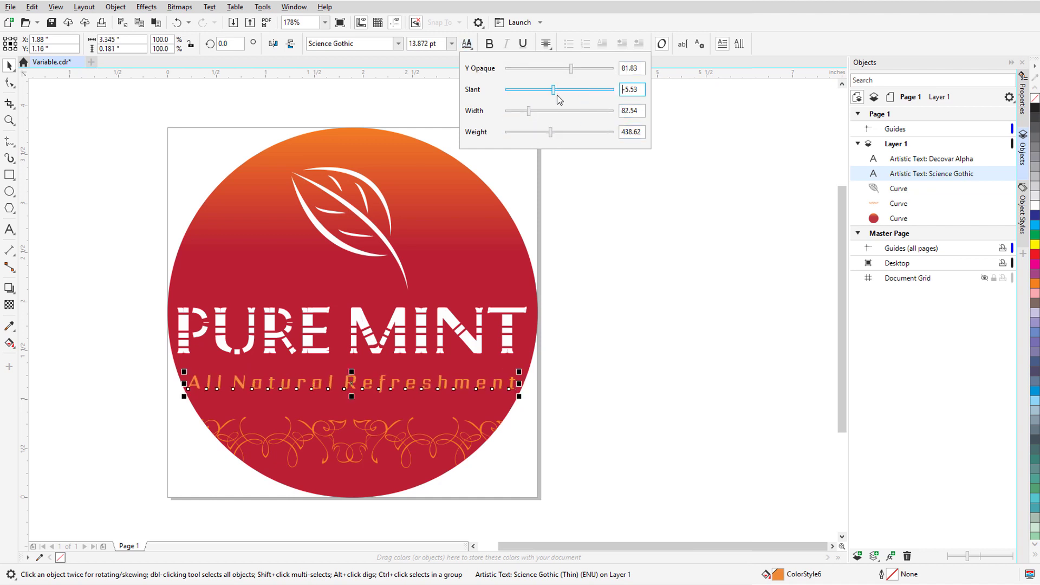
pyautogui.click(591, 178)
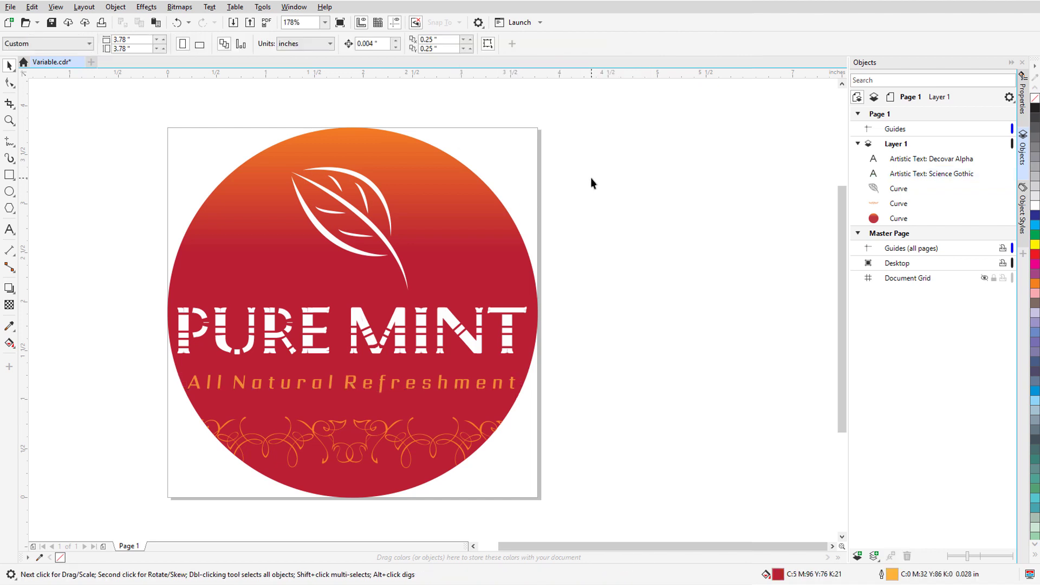
# - Create a new object style from the tagline's character formatting, named Science Gothic Custom, with the Object Styles docker set to open
pyautogui.rightClick(500, 389)
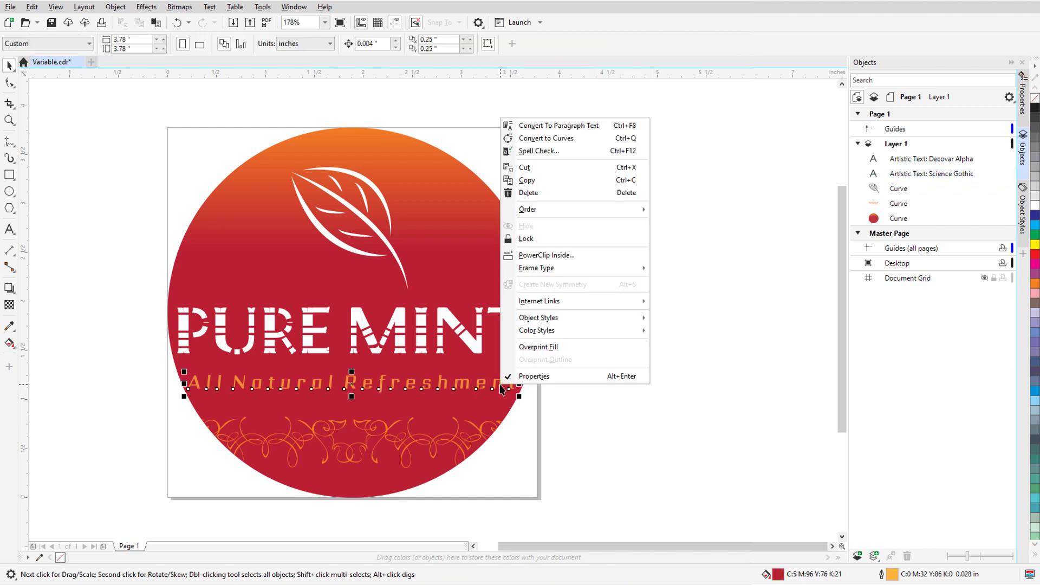
pyautogui.moveTo(582, 320)
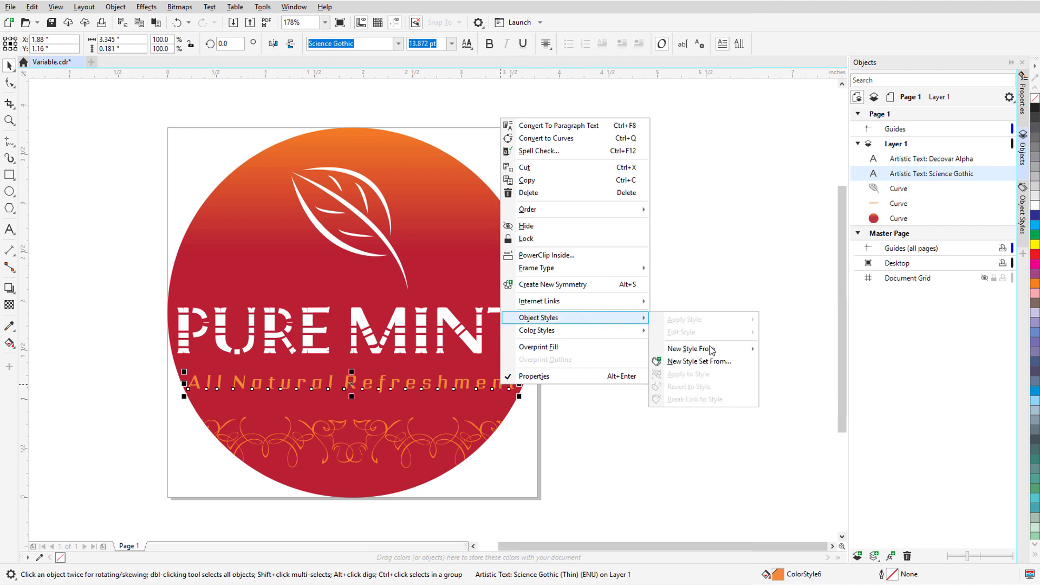
pyautogui.moveTo(721, 350)
pyautogui.click(824, 355)
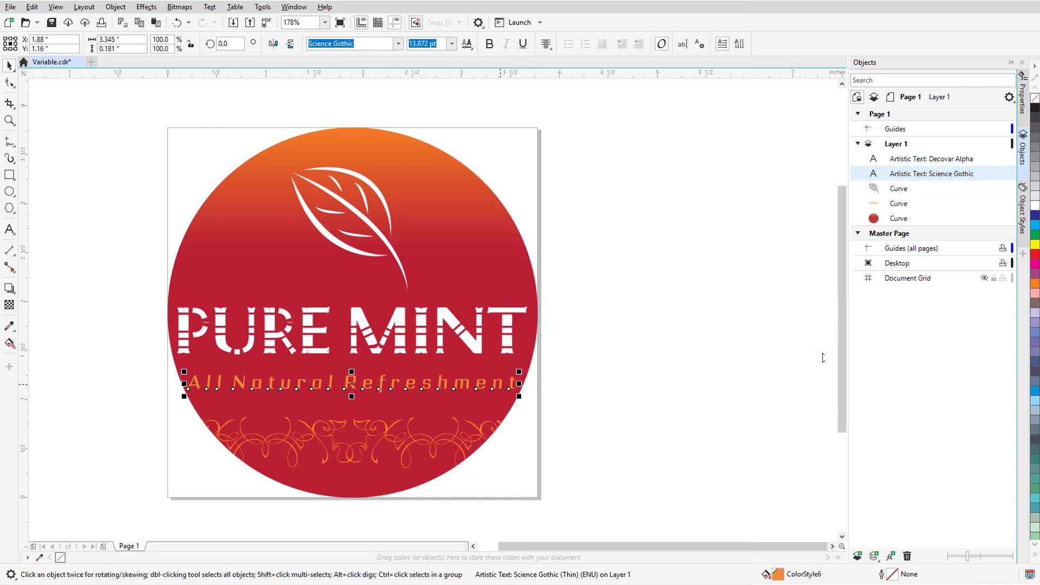
pyautogui.write('Scientce G')
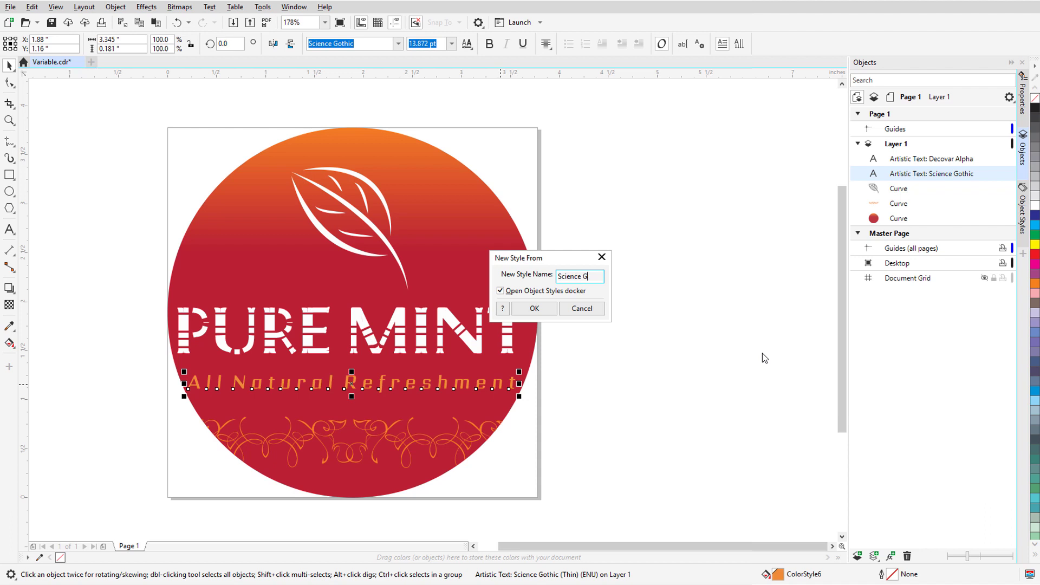
pyautogui.write('othic Custom')
pyautogui.press('Return')
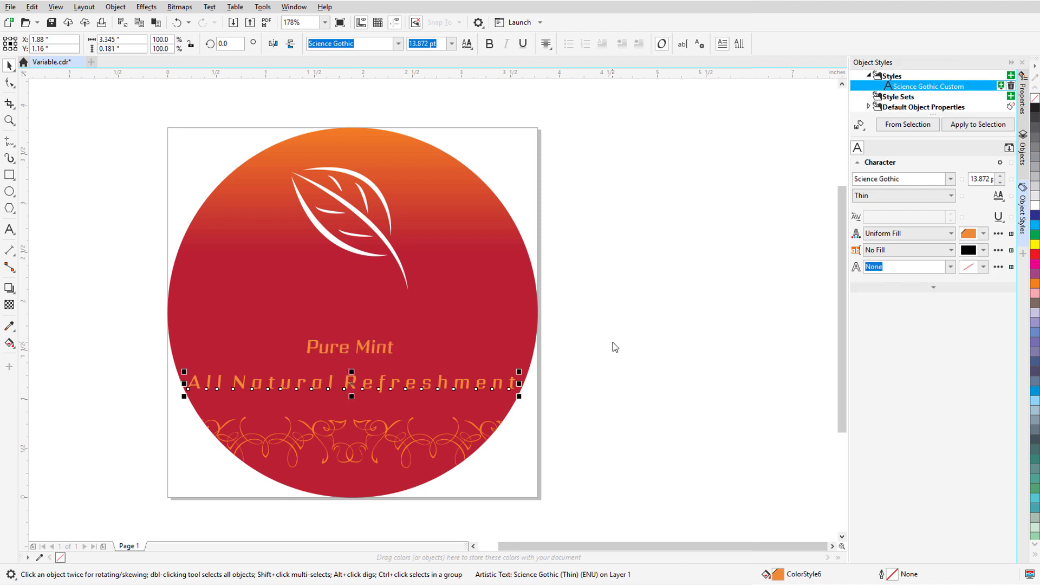
# - Check the style sheet import and export options, and undo the style applied to the Pure Mint text
pyautogui.click(859, 124)
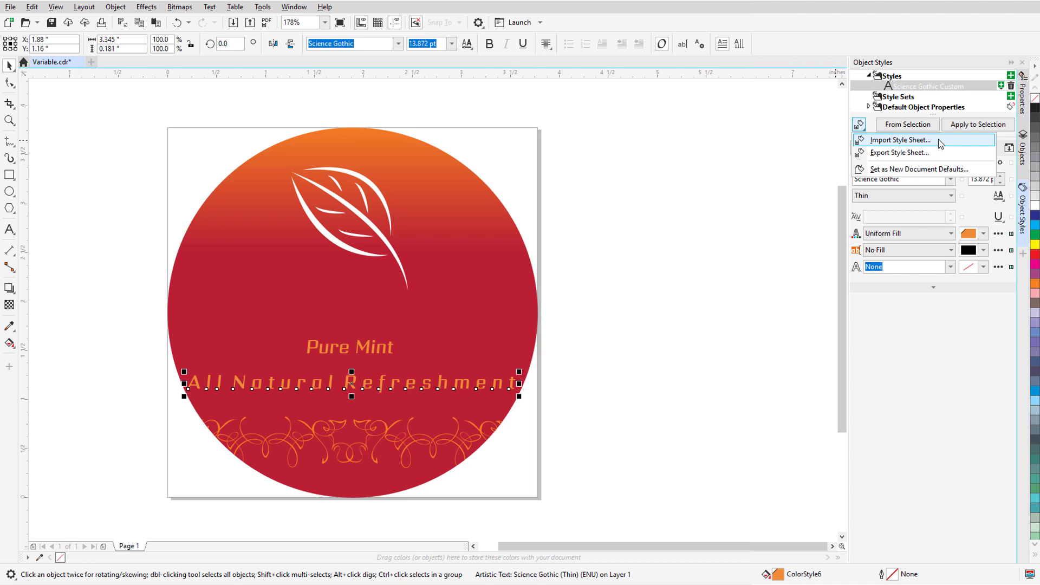
pyautogui.click(806, 150)
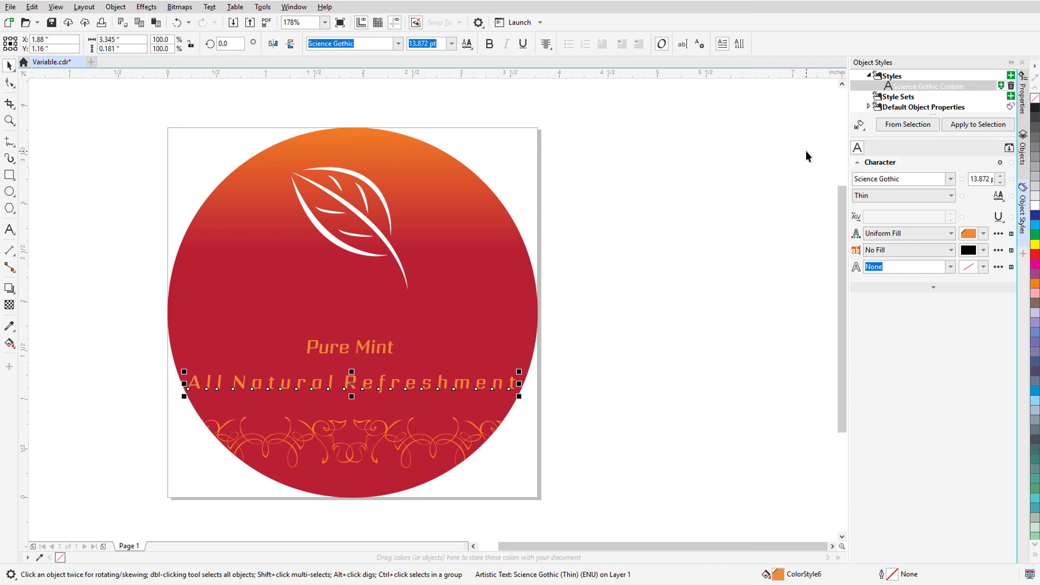
pyautogui.hotkey('ctrl', 'z')
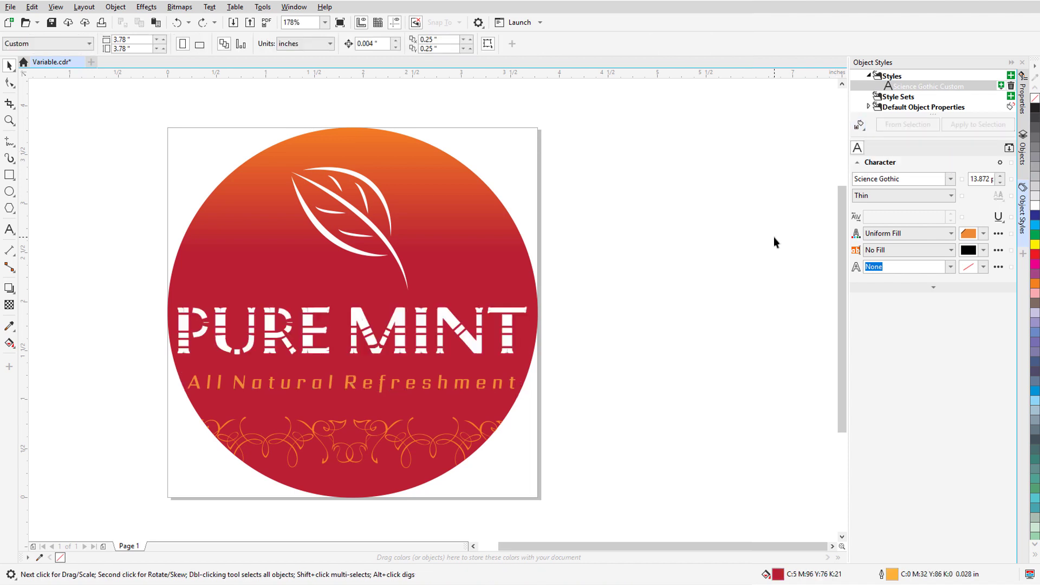